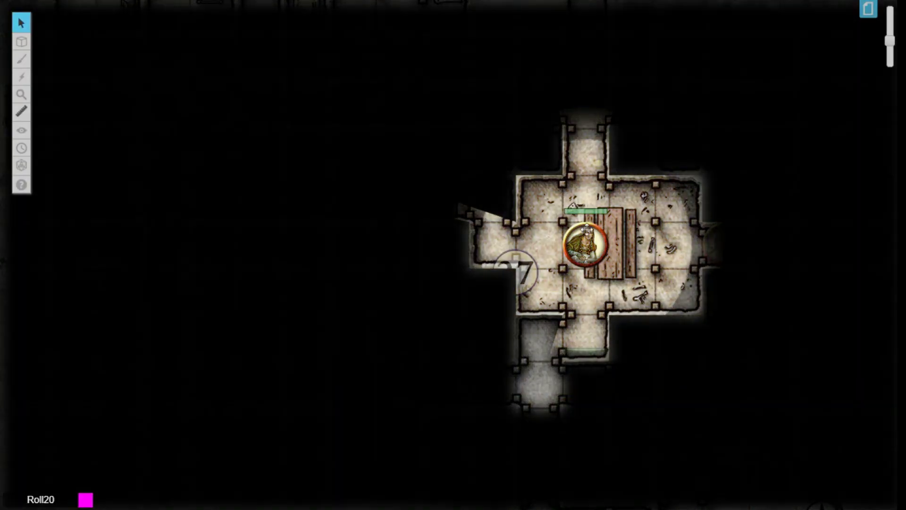
# - Move the character token through the dungeon rooms onto the table in the southern chamber, and switch to the Dynamic Lighting layer
pyautogui.moveTo(585, 255); pyautogui.dragTo(542, 322)
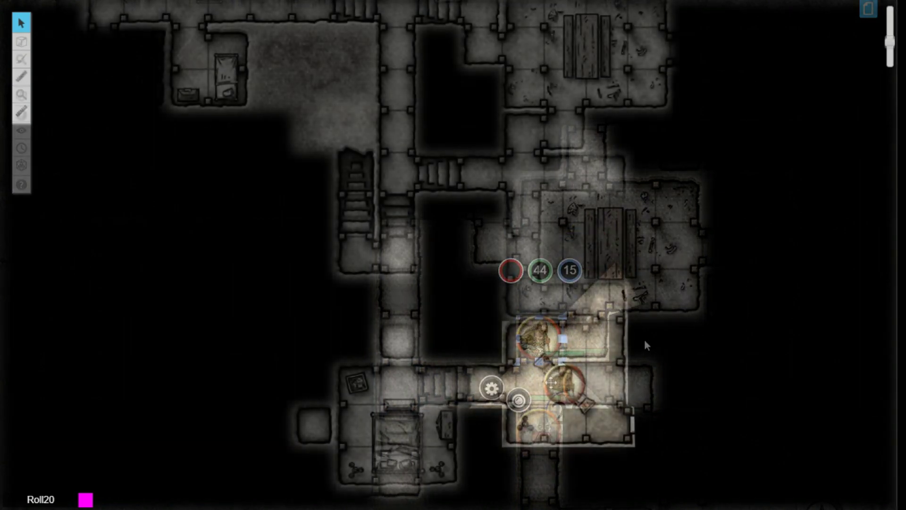
pyautogui.moveTo(525, 380); pyautogui.dragTo(566, 383)
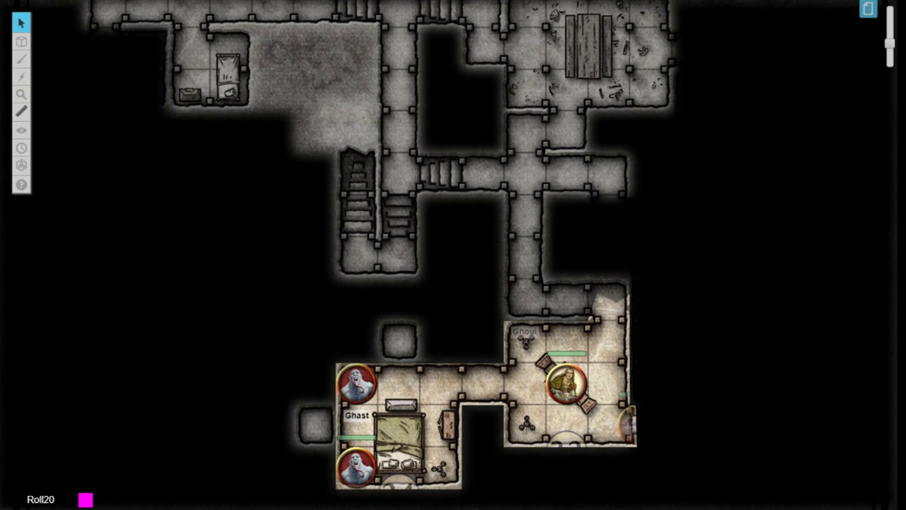
pyautogui.moveTo(21, 42)
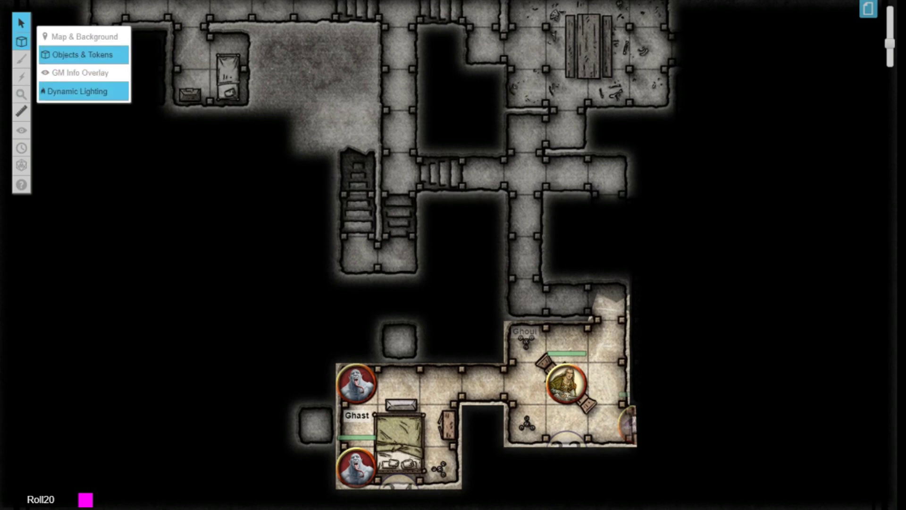
pyautogui.click(69, 92)
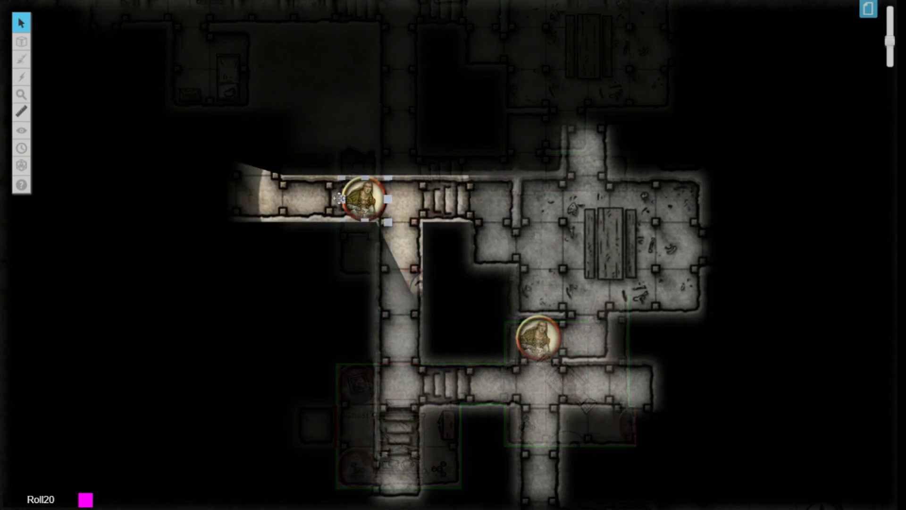
# - Move the character token west along the corridor and north around its end to explore the dungeon
pyautogui.moveTo(339, 198); pyautogui.dragTo(142, 236)
pyautogui.moveTo(171, 202); pyautogui.dragTo(155, 111)
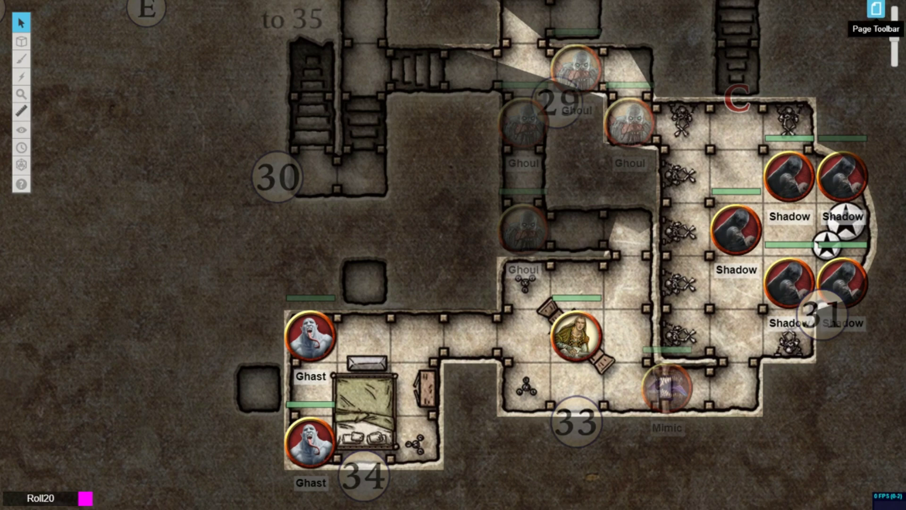
# - Enable Advanced Fog of War in the settings of the Death House dungeon page
pyautogui.click(876, 9)
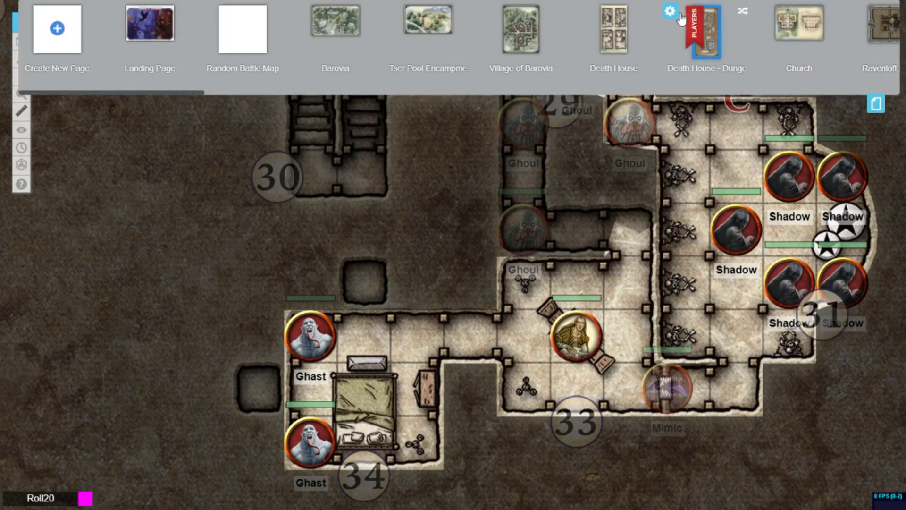
pyautogui.click(670, 10)
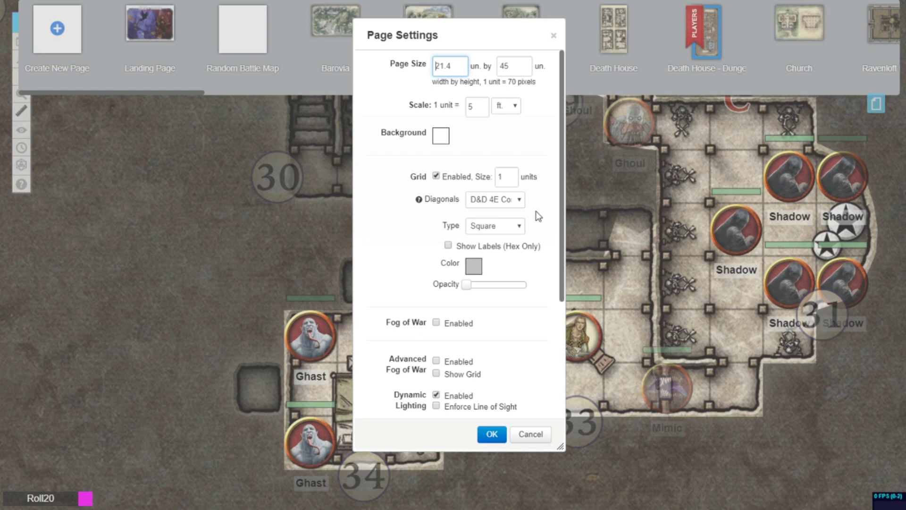
pyautogui.click(436, 361)
pyautogui.click(491, 435)
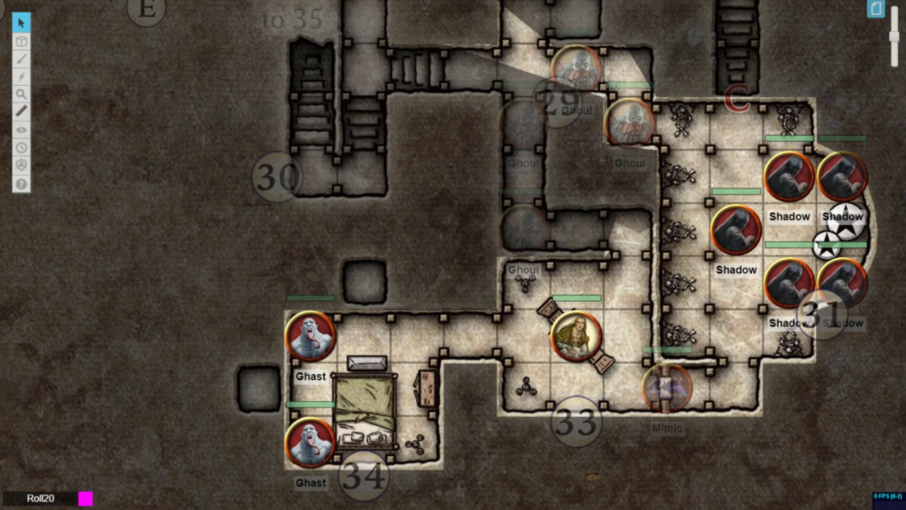
# - Set the Advanced Fog of War view distance of the character token in room 33 to 15 ft and save it
pyautogui.click(574, 339)
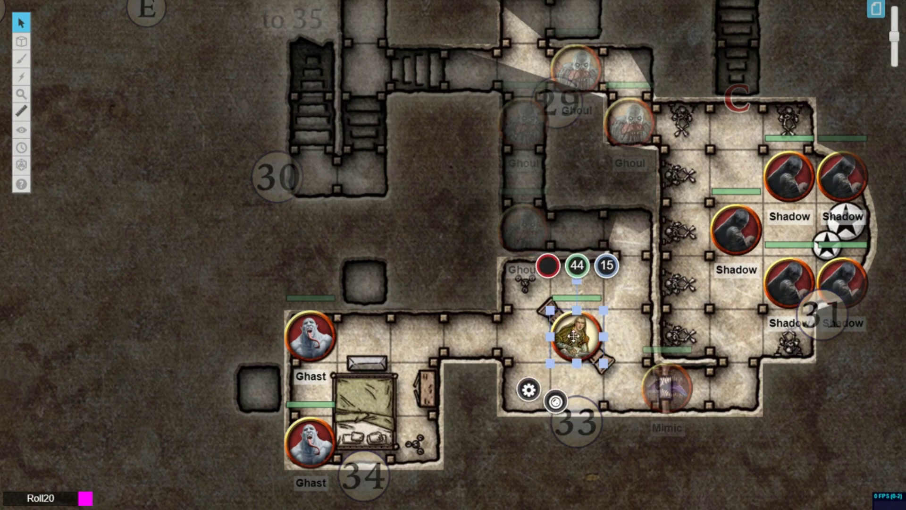
pyautogui.click(574, 336)
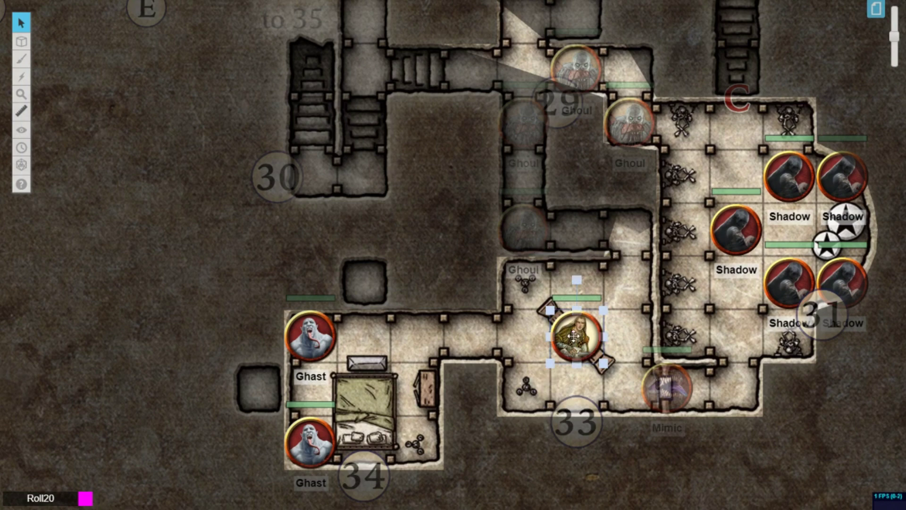
pyautogui.doubleClick(573, 336)
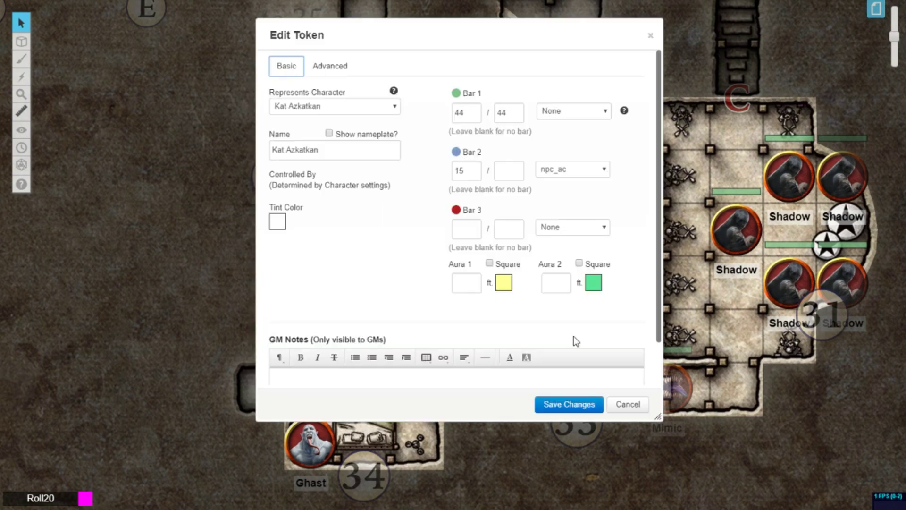
pyautogui.click(332, 67)
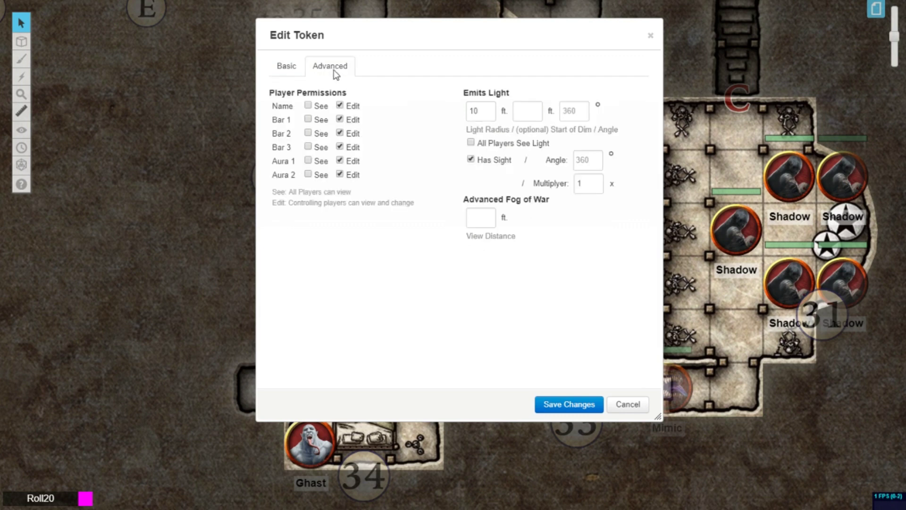
pyautogui.click(480, 219)
pyautogui.write('10')
pyautogui.press('BackSpace')
pyautogui.press('BackSpace')
pyautogui.write('15')
pyautogui.click(578, 402)
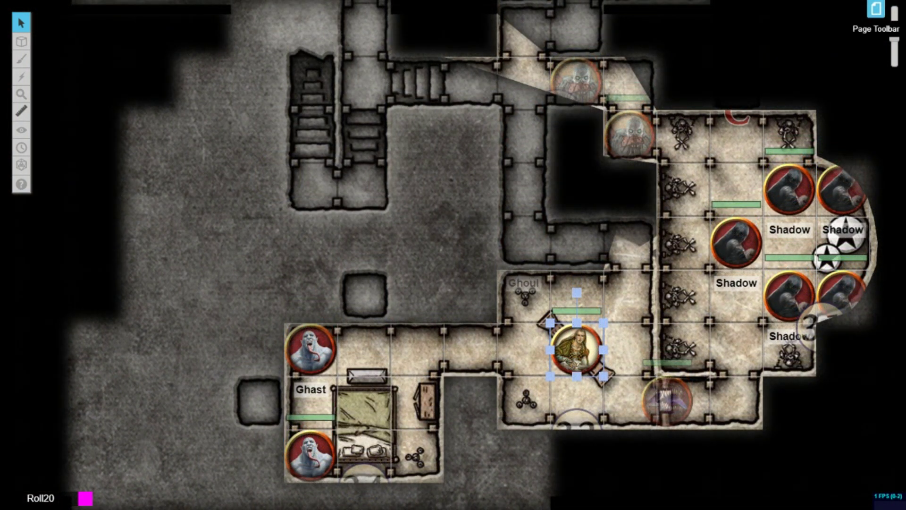
# - Turn on Show Grid for Advanced Fog of War on the Death House dungeon page
pyautogui.click(876, 8)
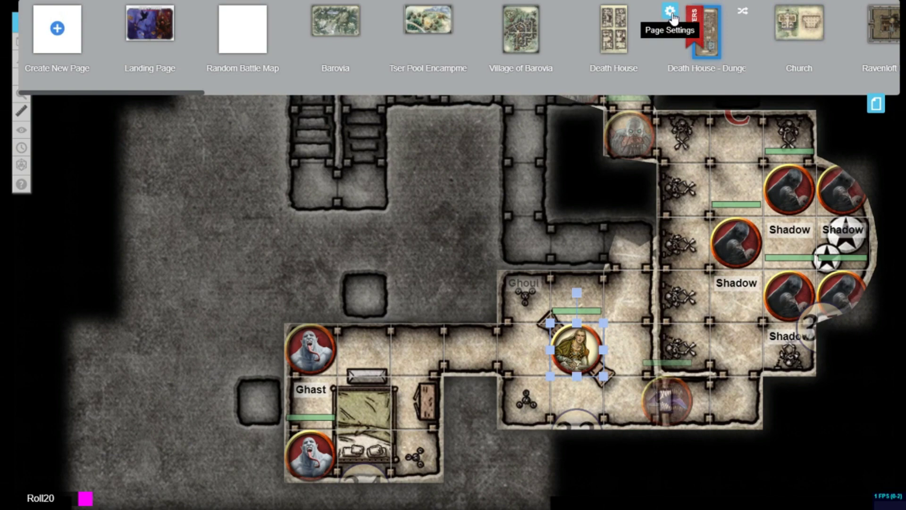
pyautogui.click(676, 14)
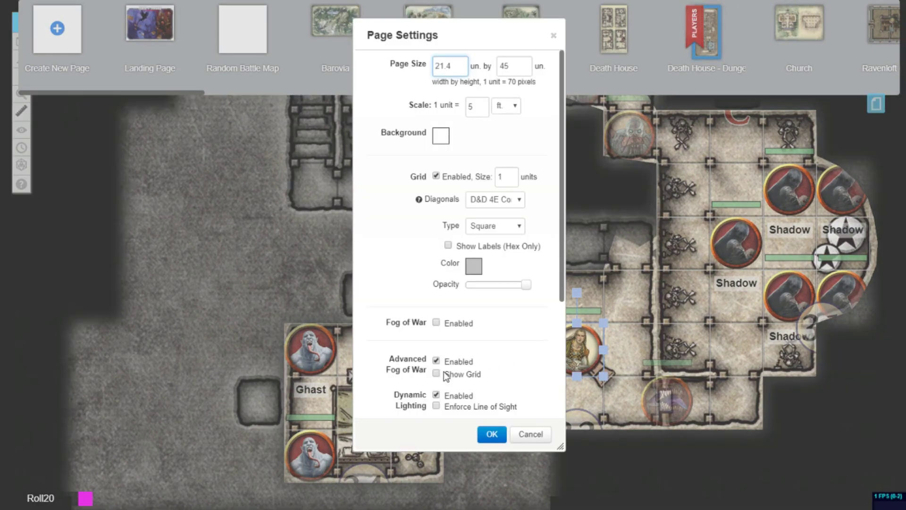
pyautogui.click(489, 435)
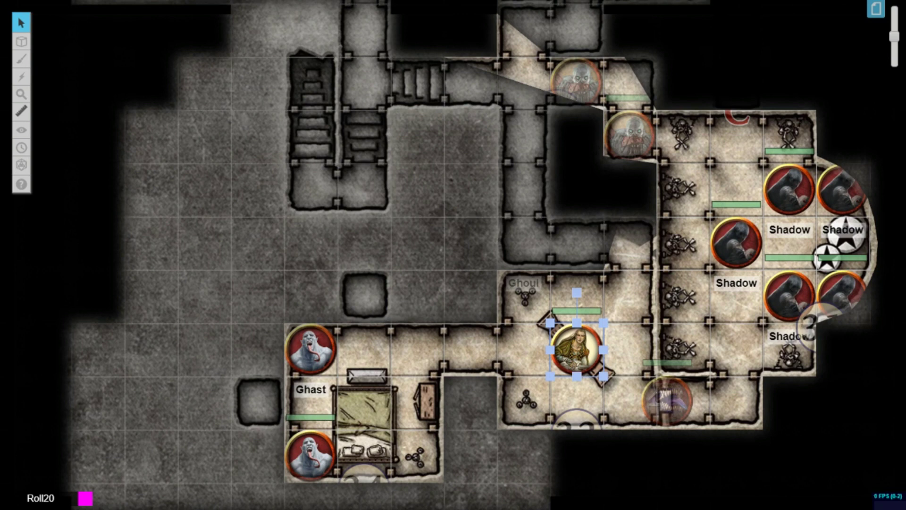
# - Enable Only Update on Drop for the dungeon page's dynamic lighting, and move the character token east from room 33 into room 31
pyautogui.click(876, 8)
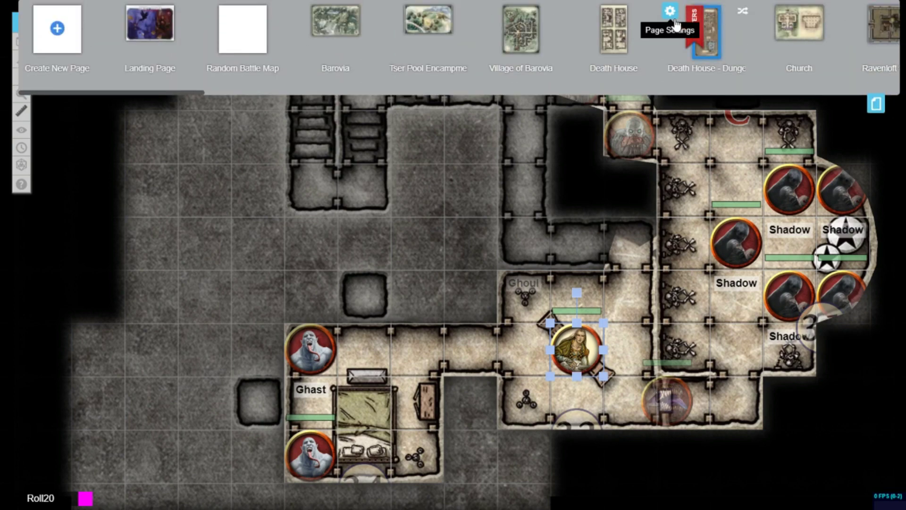
pyautogui.click(674, 21)
pyautogui.scroll(-3, 500, 352)
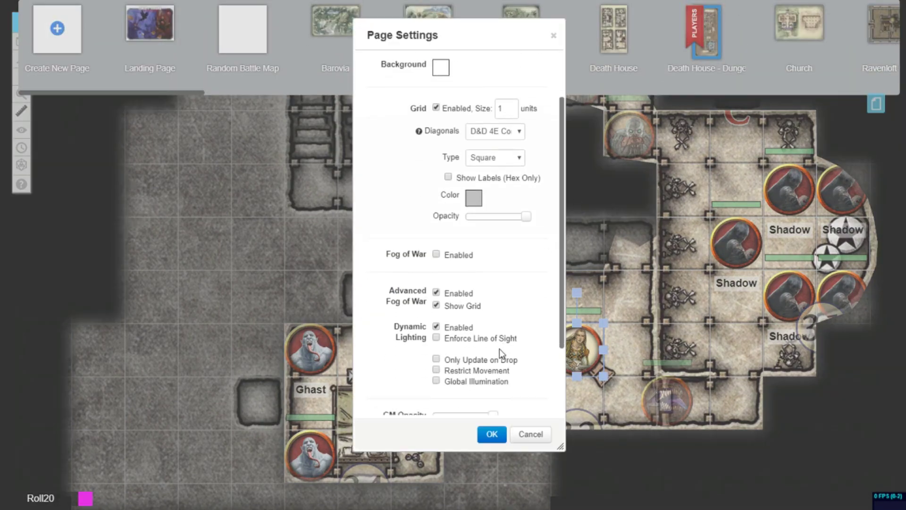
pyautogui.scroll(-1, 500, 350)
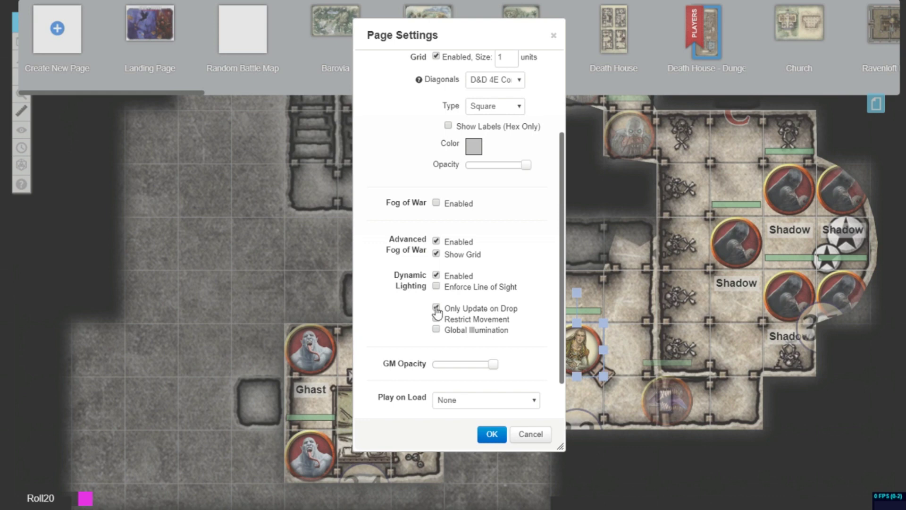
pyautogui.click(492, 434)
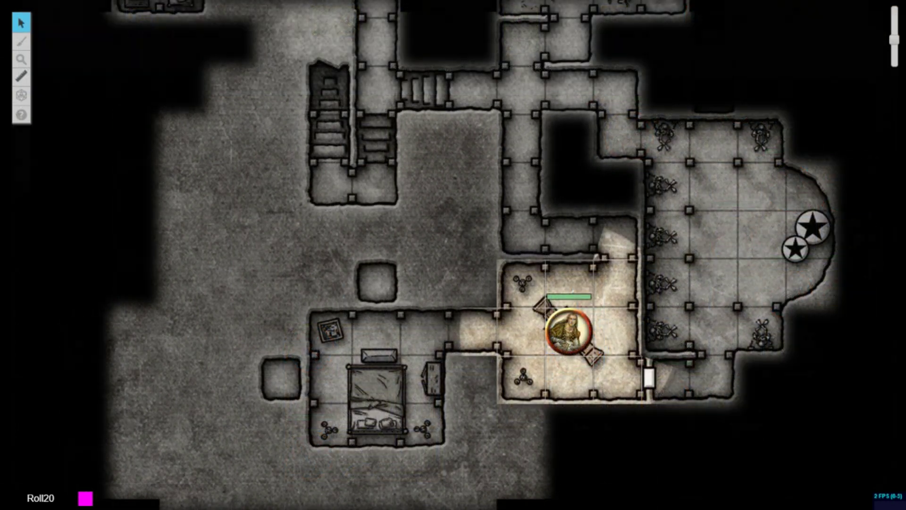
pyautogui.moveTo(580, 330)
pyautogui.mouseDown()
pyautogui.moveTo(628, 369)
pyautogui.moveTo(675, 374)
pyautogui.moveTo(716, 332)
pyautogui.moveTo(713, 321)
pyautogui.mouseUp()
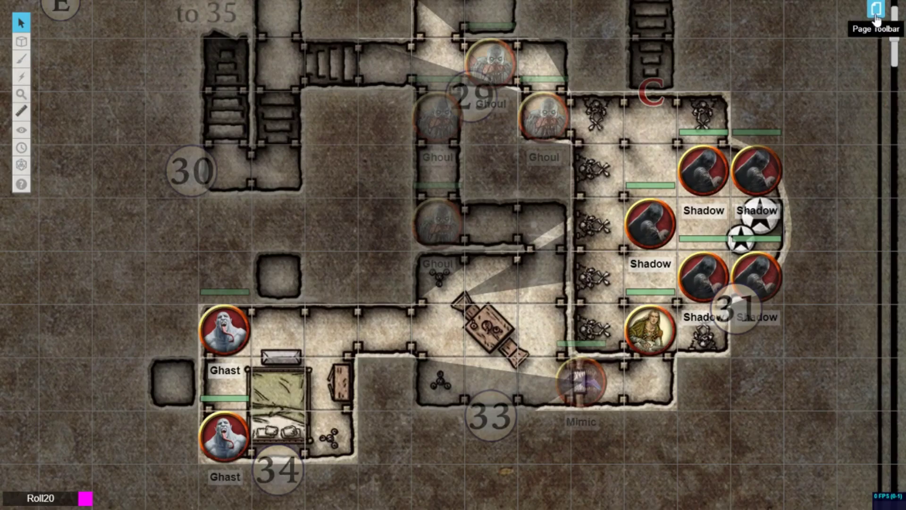
# - Set the dungeon page's GM Opacity to about half and close the page list
pyautogui.click(876, 14)
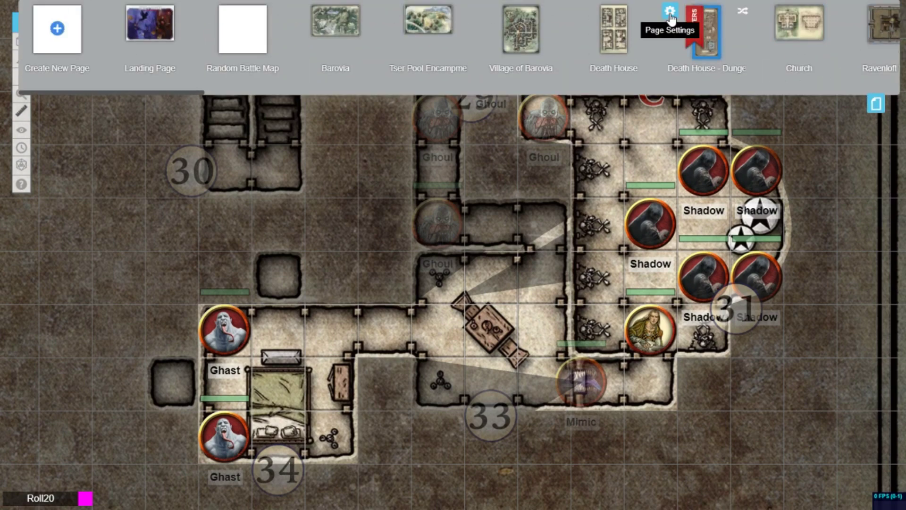
pyautogui.click(670, 12)
pyautogui.moveTo(565, 248); pyautogui.dragTo(560, 369)
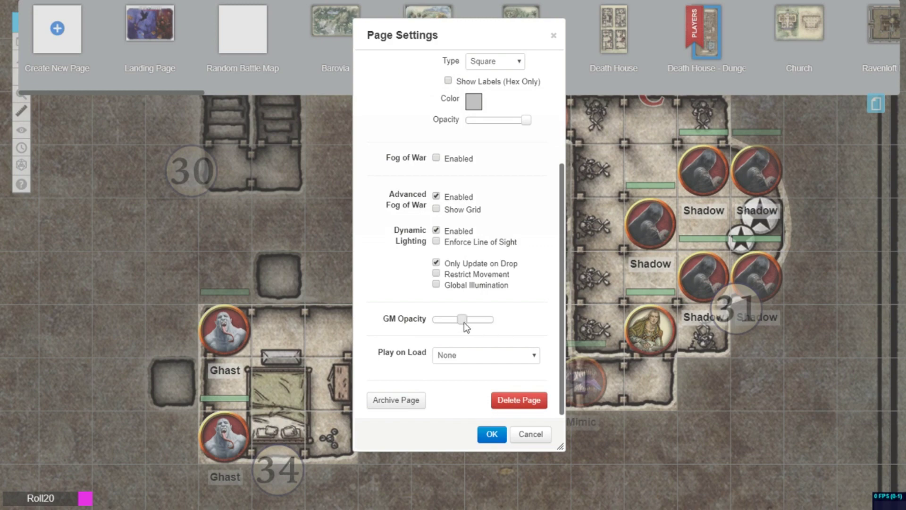
pyautogui.click(494, 435)
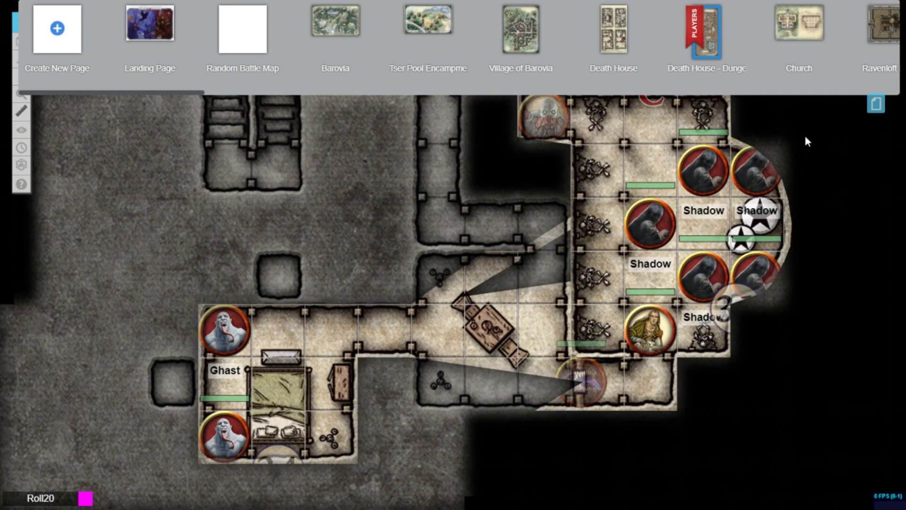
pyautogui.click(877, 105)
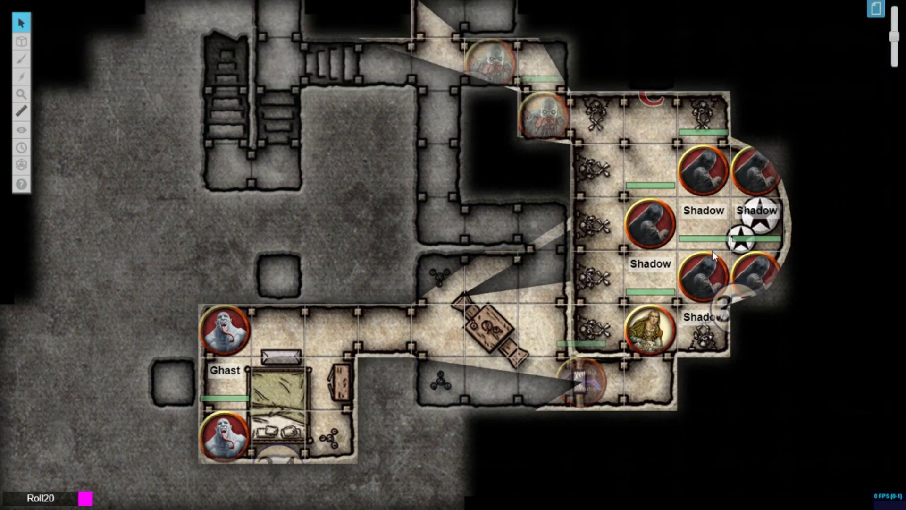
# - Preview the dungeon from the line of sight of the character token in room 31
pyautogui.click(647, 332)
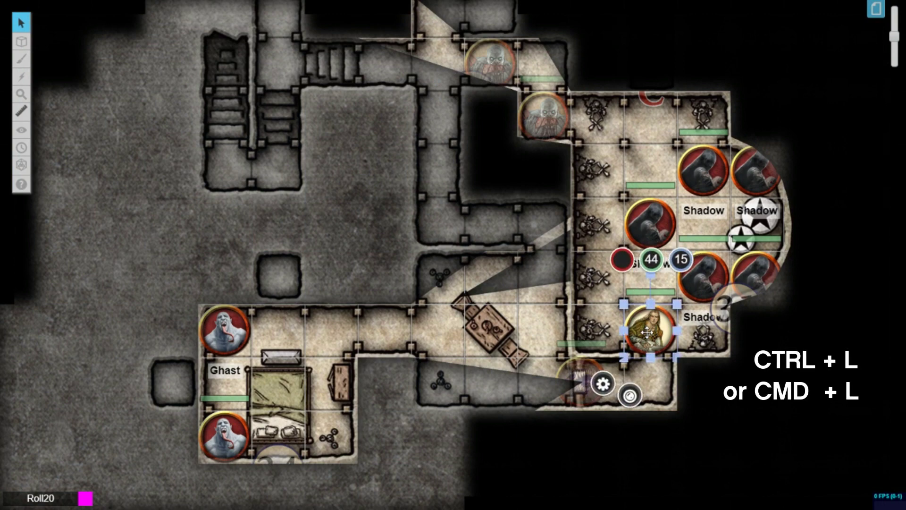
pyautogui.hotkey('ctrl', 'l')
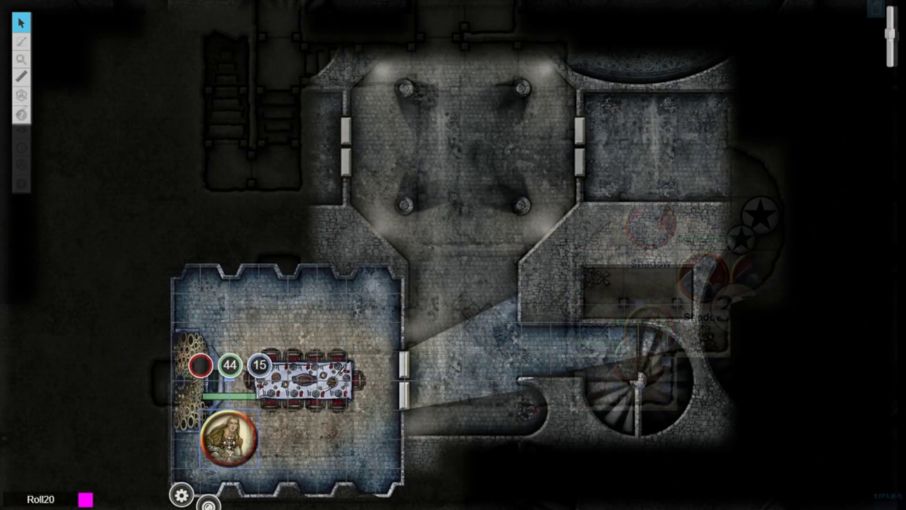
# - Move the character token on the castle map from the dining hall through the pillared hall to the east corridor
pyautogui.moveTo(231, 437); pyautogui.dragTo(769, 162)
pyautogui.moveTo(837, 155); pyautogui.dragTo(899, 122)
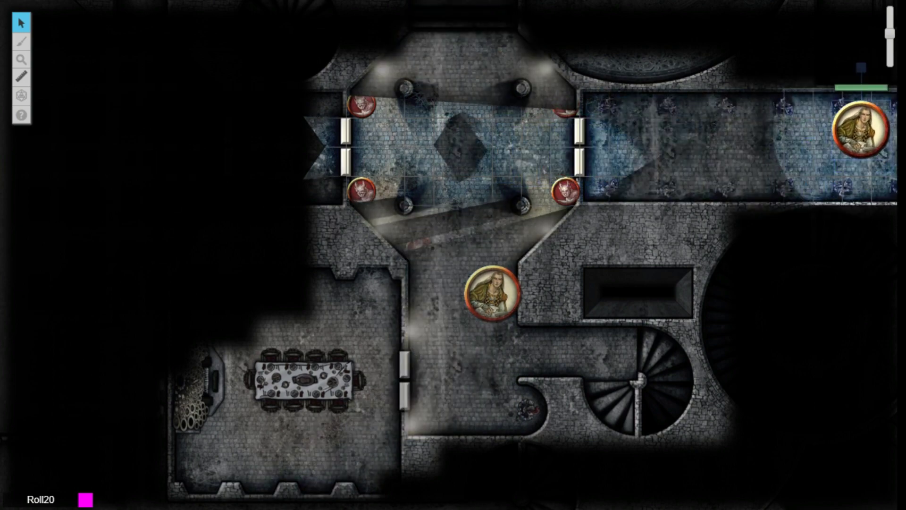